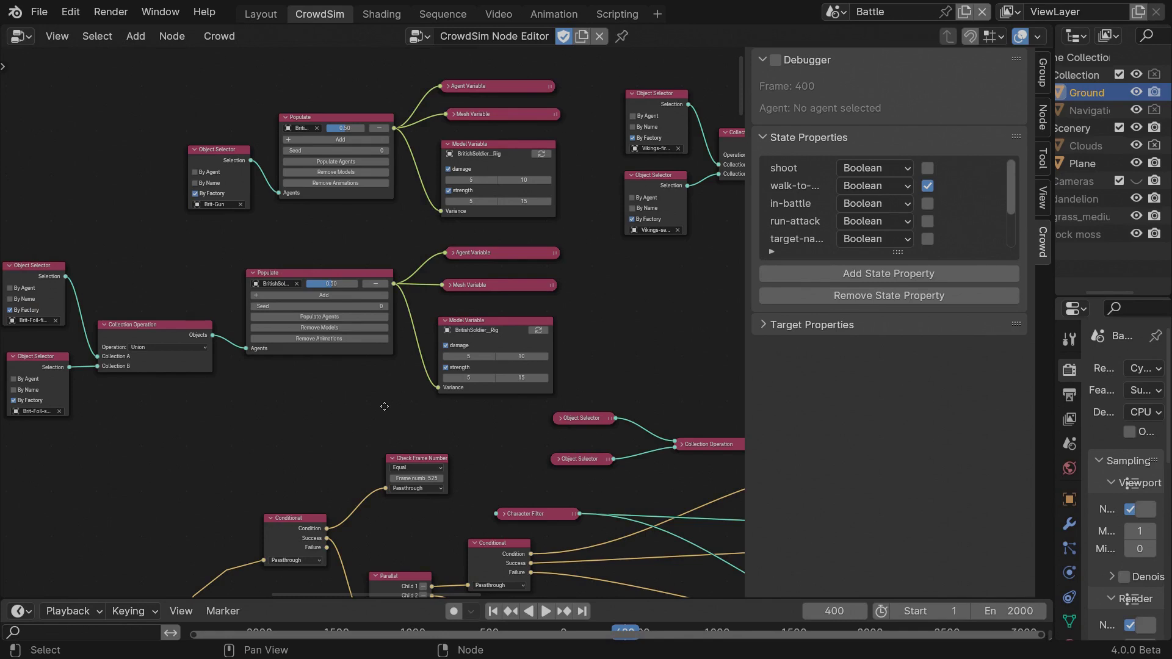
# Step: Pan to the Viking Populate, Union Collection Operation and Viking_Rig Model Variable nodes
pyautogui.moveTo(384, 406); pyautogui.dragTo(694, 448, button='middle')
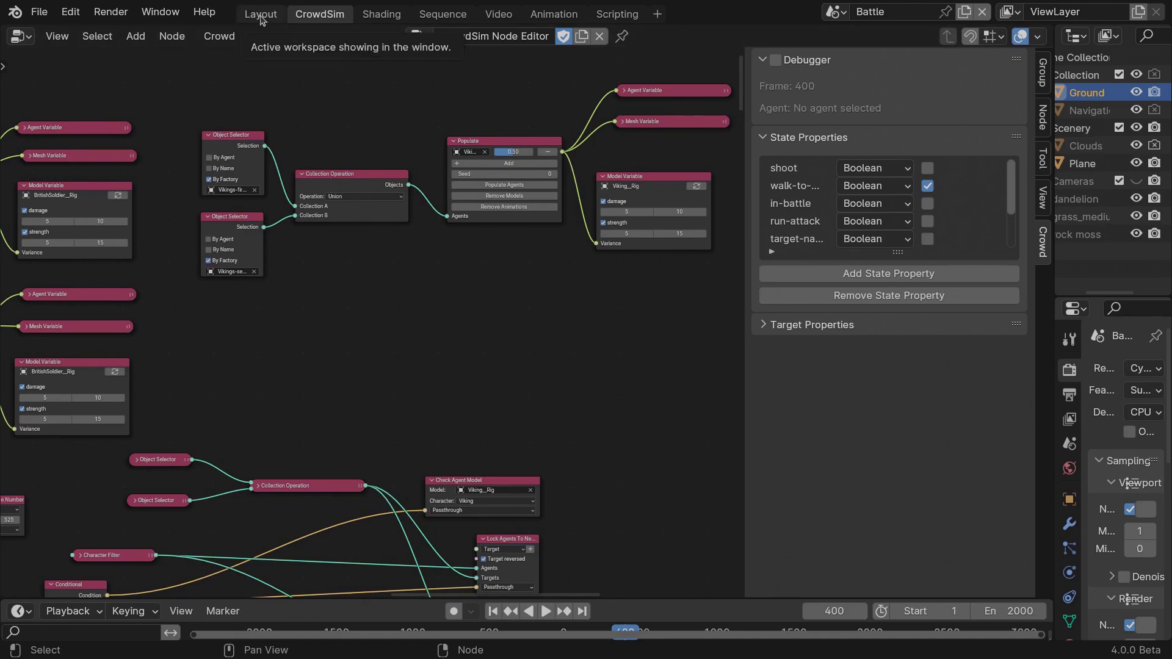
# Step: Switch to the Layout workspace and play the battle simulation, pausing to zoom in
pyautogui.click(260, 16)
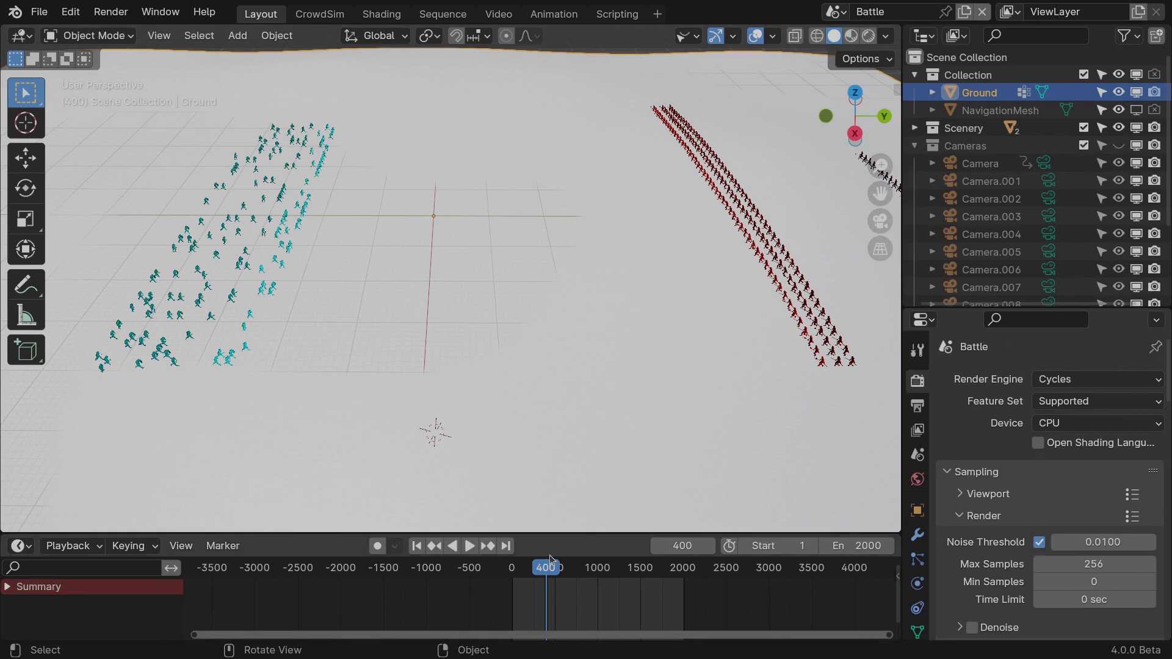
pyautogui.press('space')
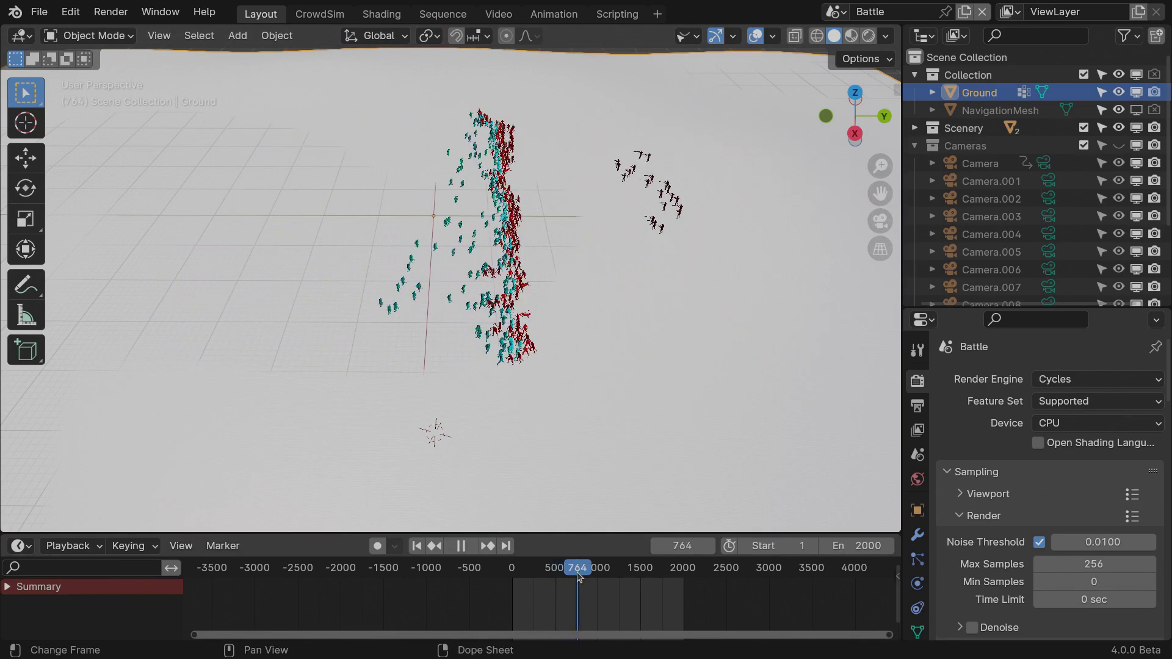
pyautogui.press('space')
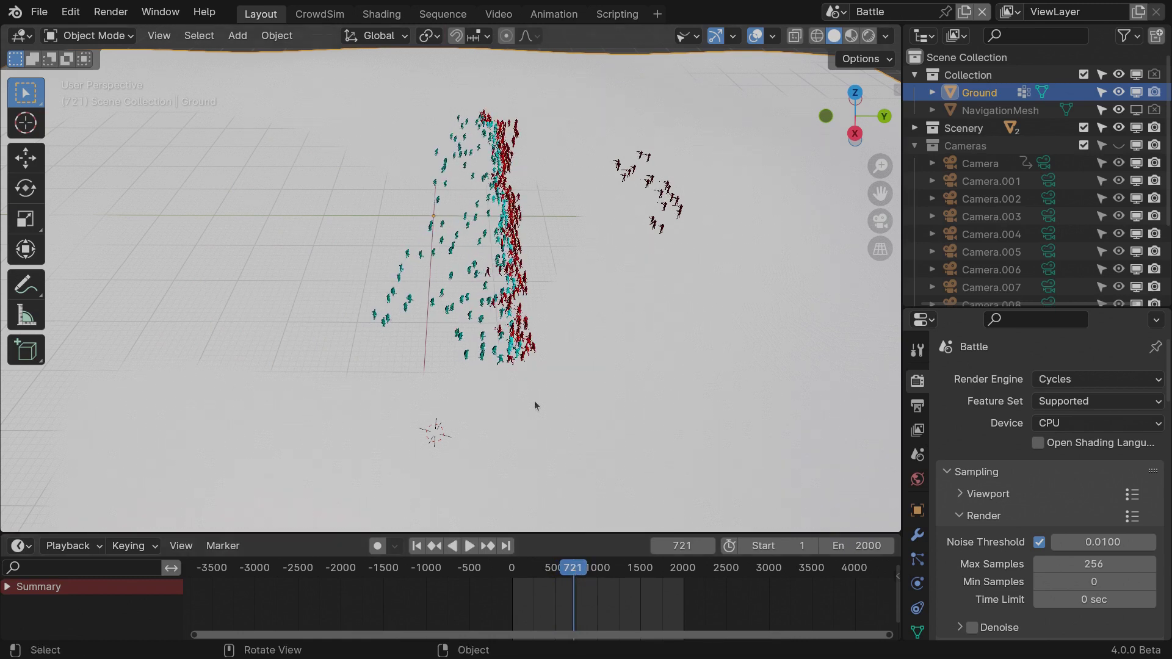
pyautogui.scroll(5, 533, 400)
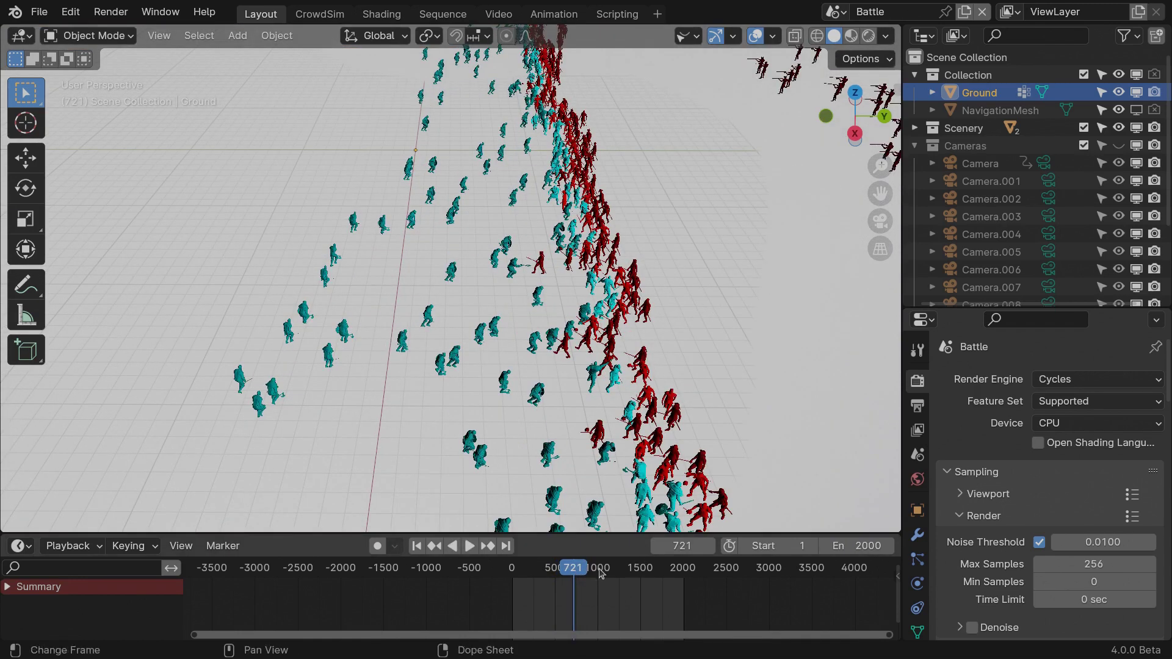
pyautogui.click(469, 546)
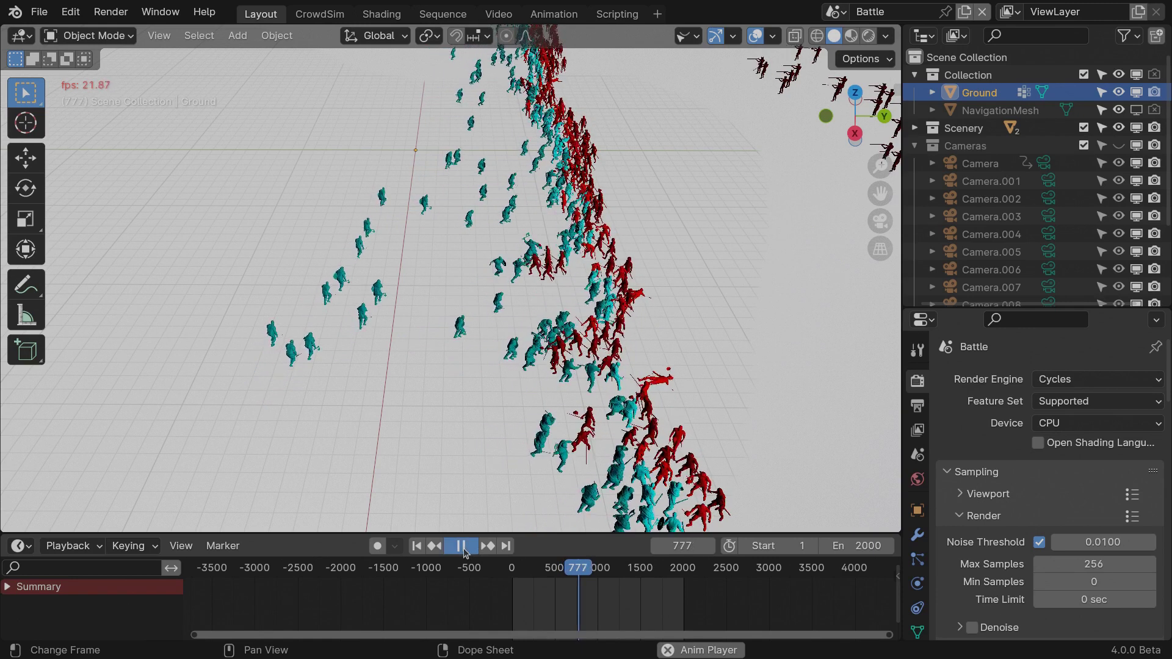
pyautogui.click(468, 547)
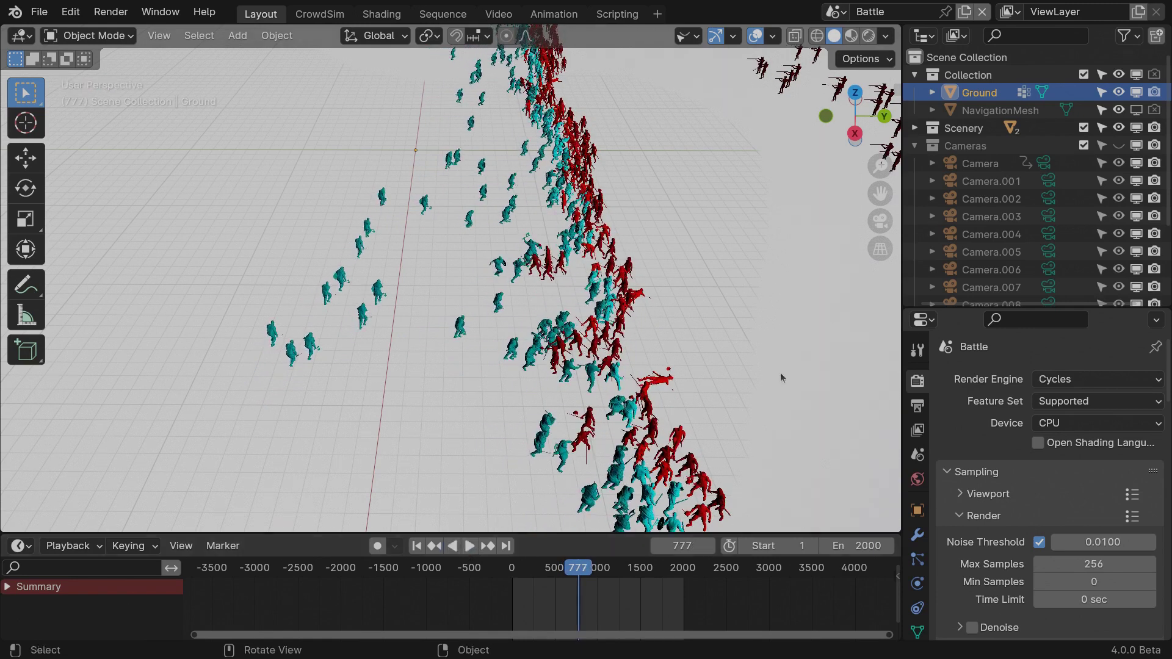
# Step: Resume playback and orbit to a high top-down view of the clashing red and cyan armies
pyautogui.click(773, 38)
pyautogui.click(469, 546)
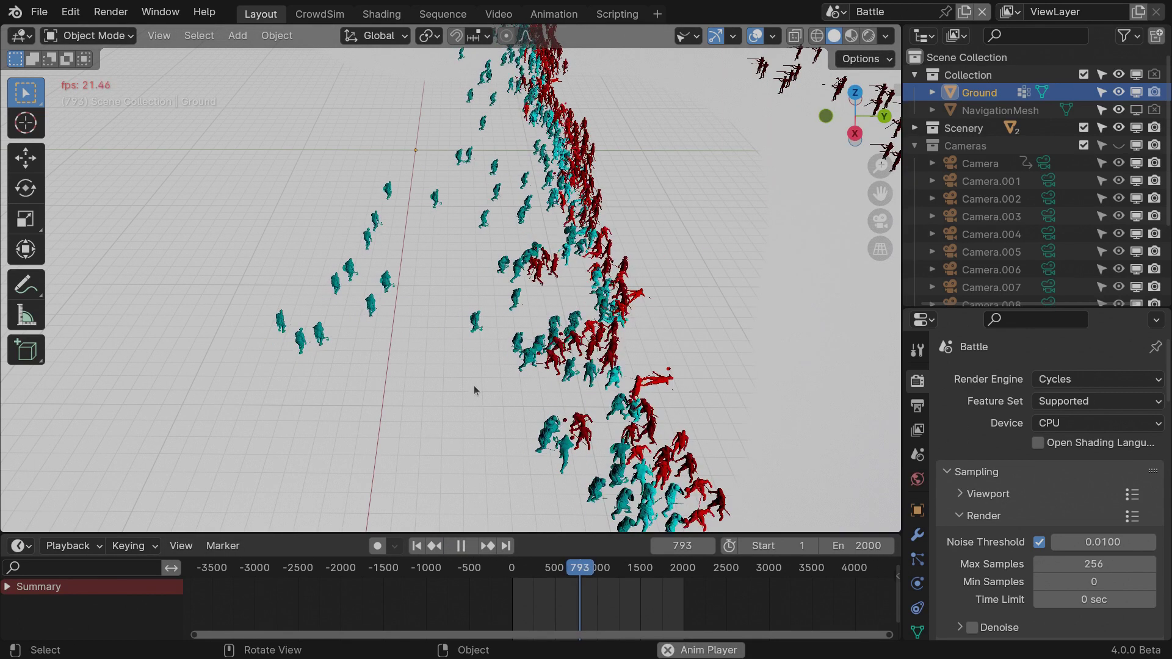
pyautogui.moveTo(473, 386); pyautogui.dragTo(2, 272, button='middle')
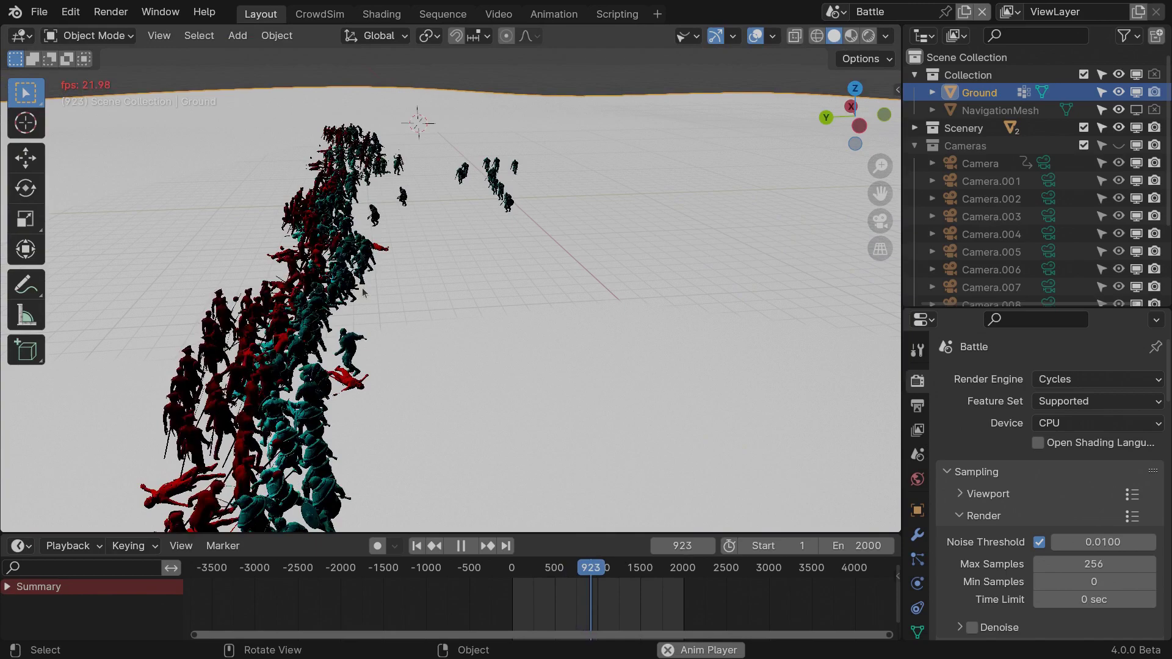
pyautogui.scroll(4, 361, 288)
pyautogui.scroll(-2, 361, 287)
pyautogui.moveTo(363, 293); pyautogui.dragTo(821, 402, button='middle')
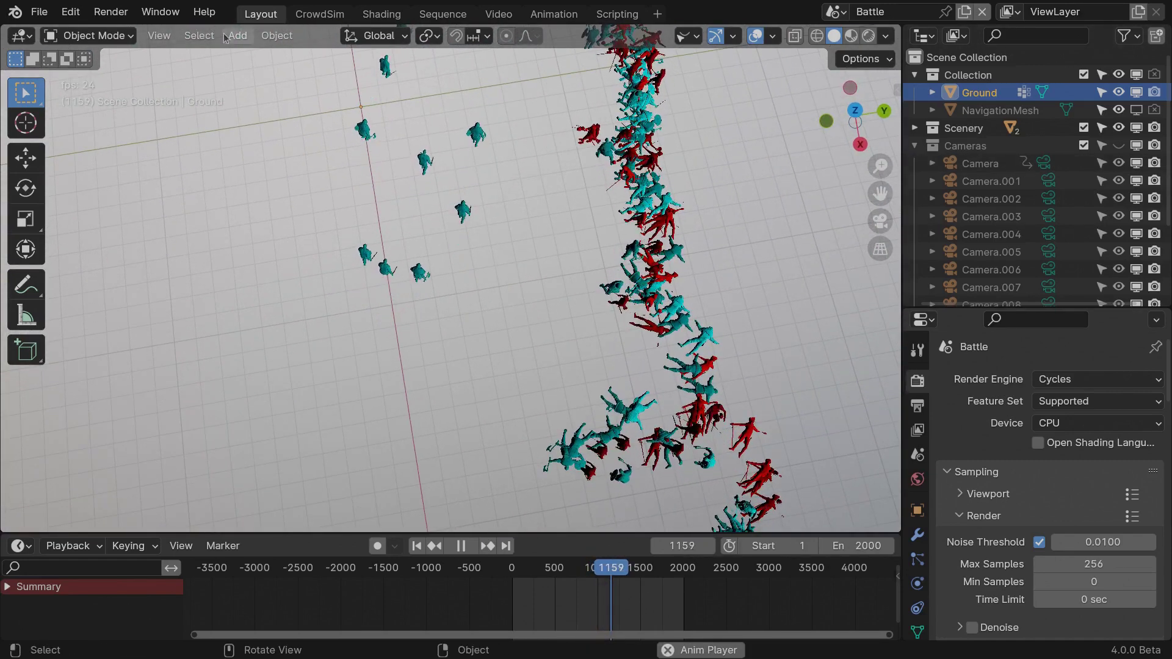
# Step: Back in the CrowdSim editor, view the Conditional, State Operation, Check State and Target Navigate nodes
pyautogui.click(327, 15)
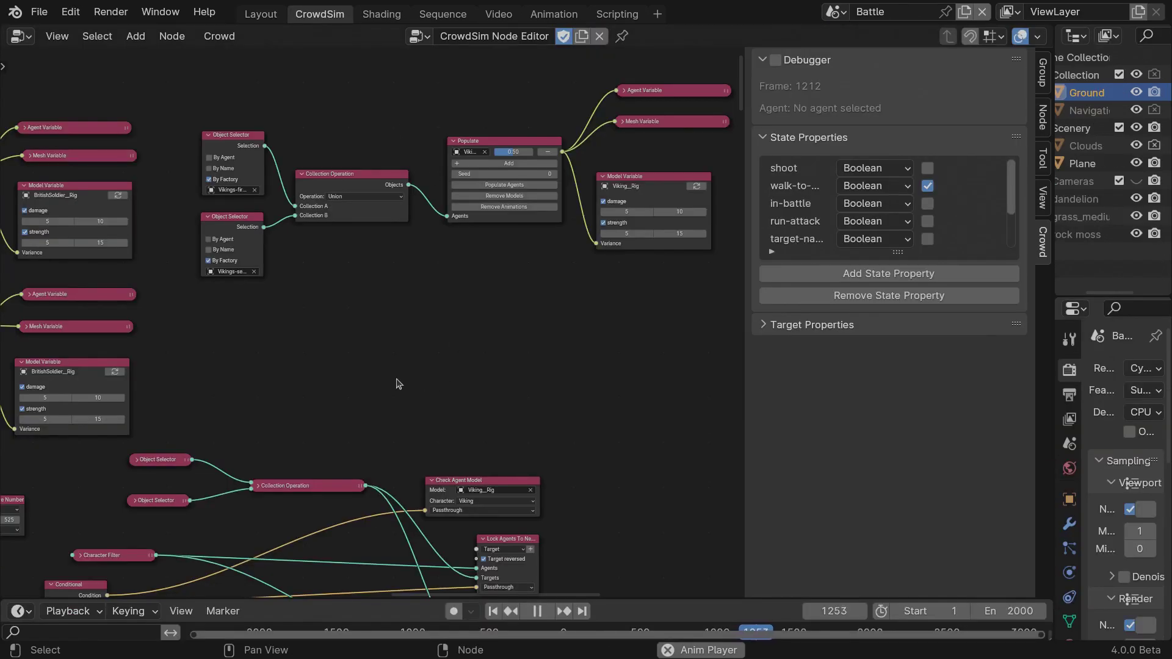
pyautogui.moveTo(348, 405); pyautogui.dragTo(633, 497, button='middle')
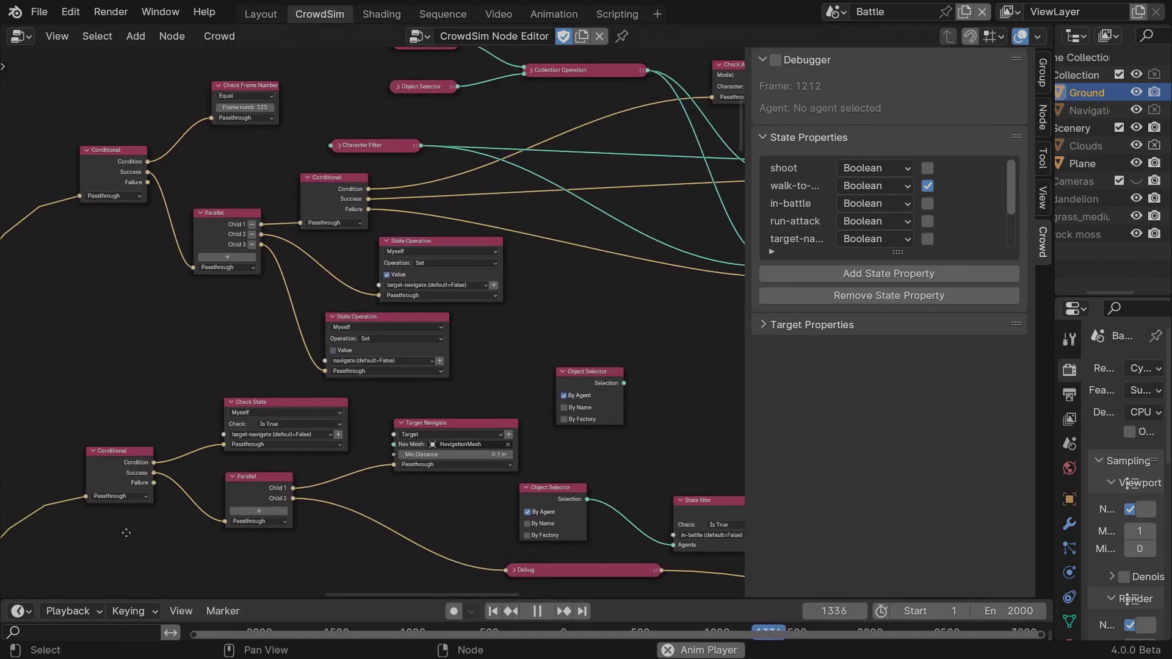
pyautogui.moveTo(132, 475); pyautogui.dragTo(183, 628, button='middle')
pyautogui.moveTo(130, 522)
pyautogui.mouseDown(button='middle')
pyautogui.moveTo(156, 224)
pyautogui.moveTo(133, 80)
pyautogui.moveTo(127, 584)
pyautogui.moveTo(117, 531)
pyautogui.mouseUp(button='middle')
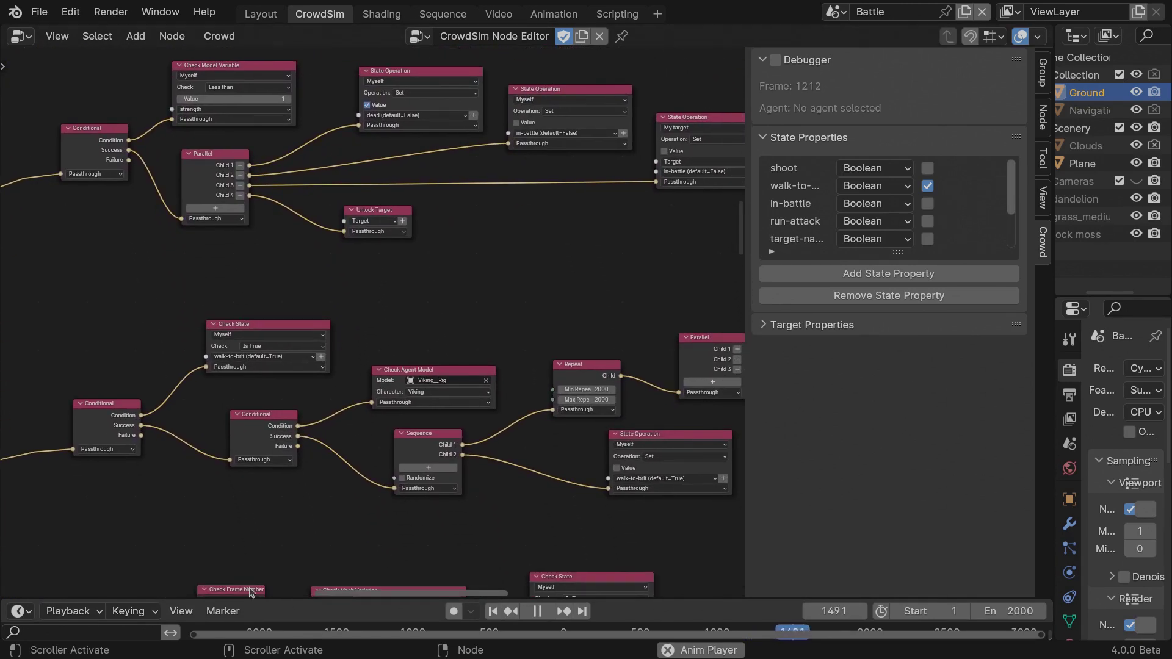
# Step: Pan past the Velocity Based and Set Speed Vector nodes to the root Behavior and Debug nodes
pyautogui.moveTo(294, 517); pyautogui.dragTo(242, 497, button='middle')
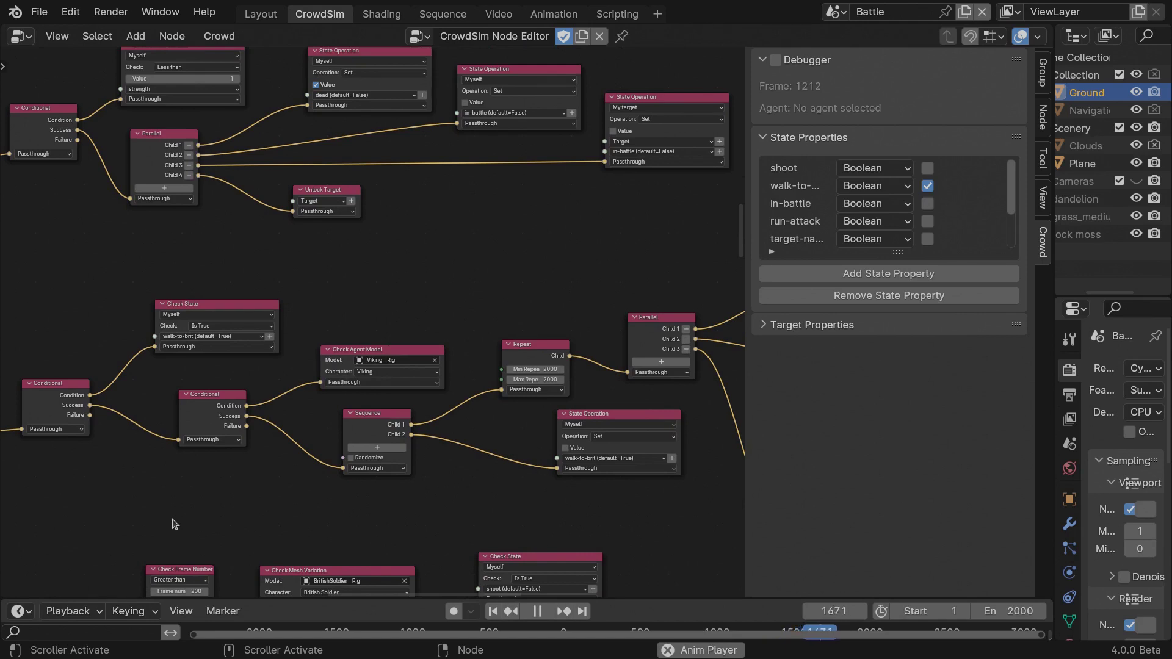
pyautogui.moveTo(173, 520); pyautogui.dragTo(646, 507, button='middle')
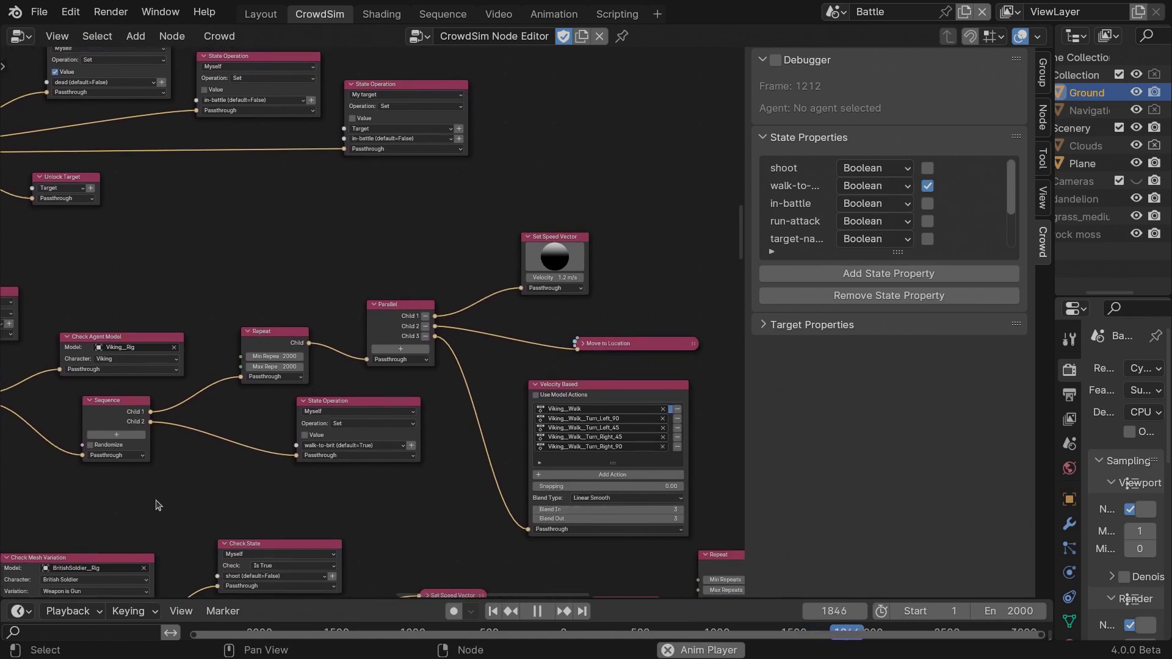
pyautogui.moveTo(55, 499); pyautogui.dragTo(671, 391, button='middle')
pyautogui.moveTo(58, 515); pyautogui.dragTo(446, 522, button='middle')
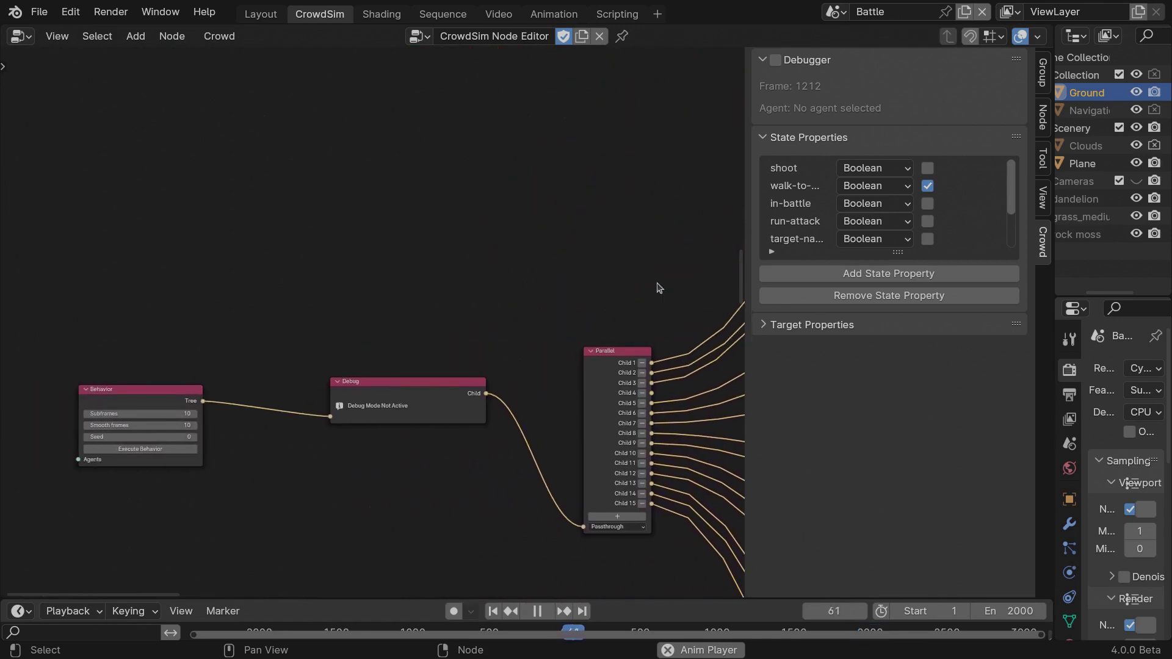
# Step: Pan across the Conditional, Check Mesh Variation, Parallel and navigate Check State branches
pyautogui.moveTo(698, 270); pyautogui.dragTo(599, 486, button='middle')
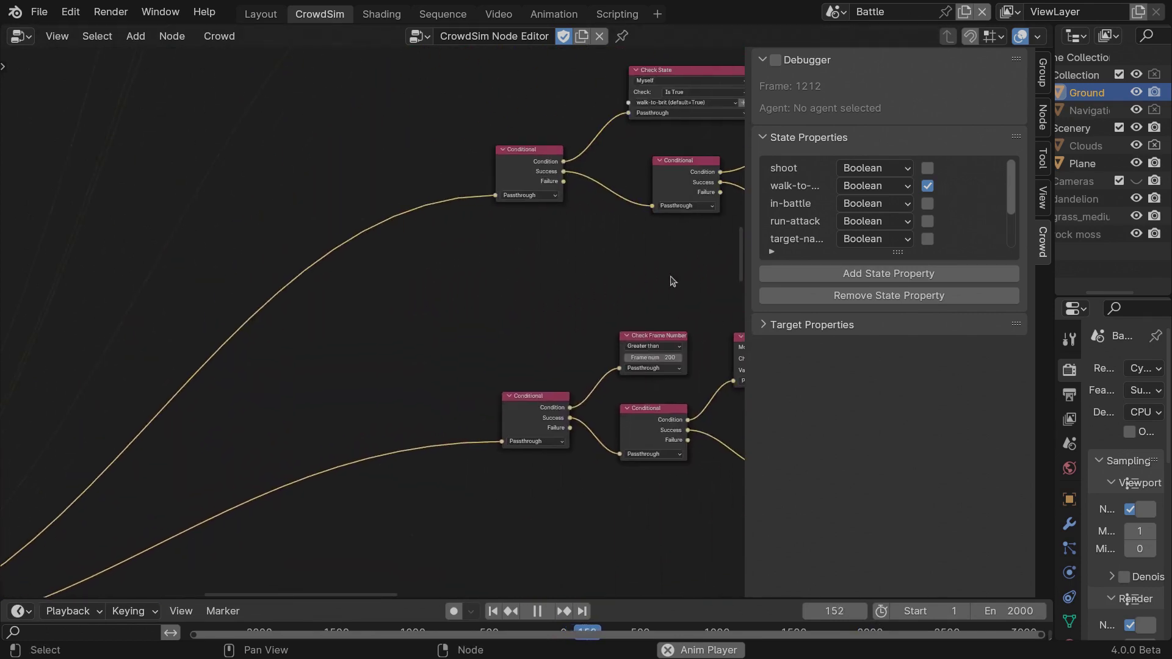
pyautogui.moveTo(672, 279); pyautogui.dragTo(305, 573, button='middle')
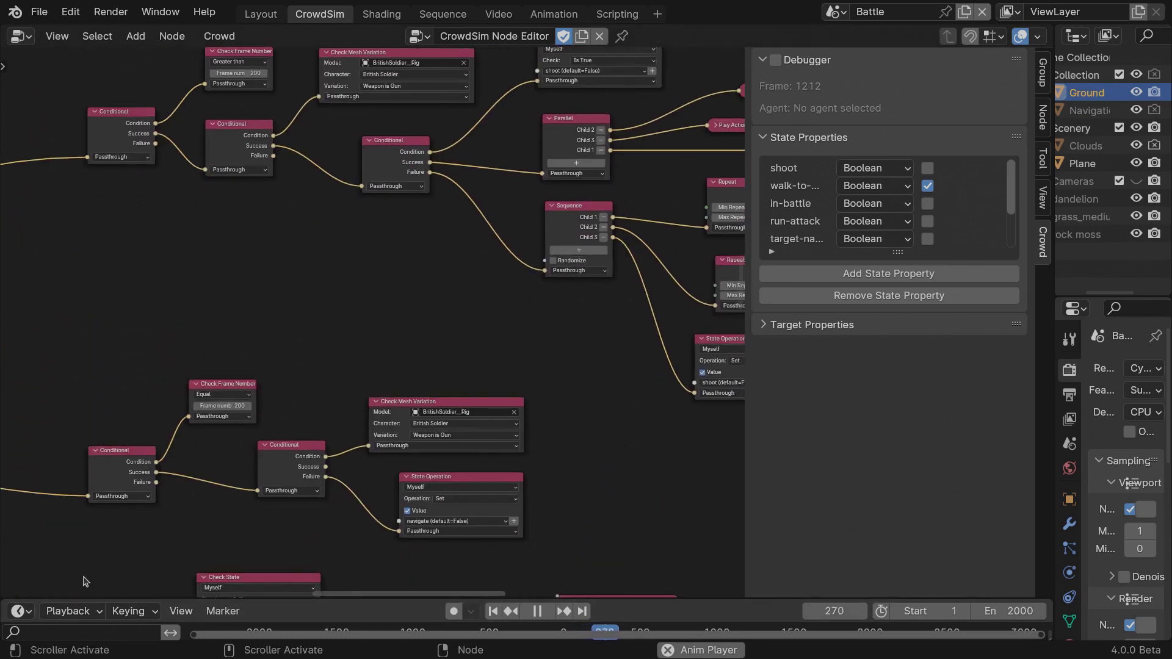
pyautogui.moveTo(113, 572); pyautogui.dragTo(121, 465, button='middle')
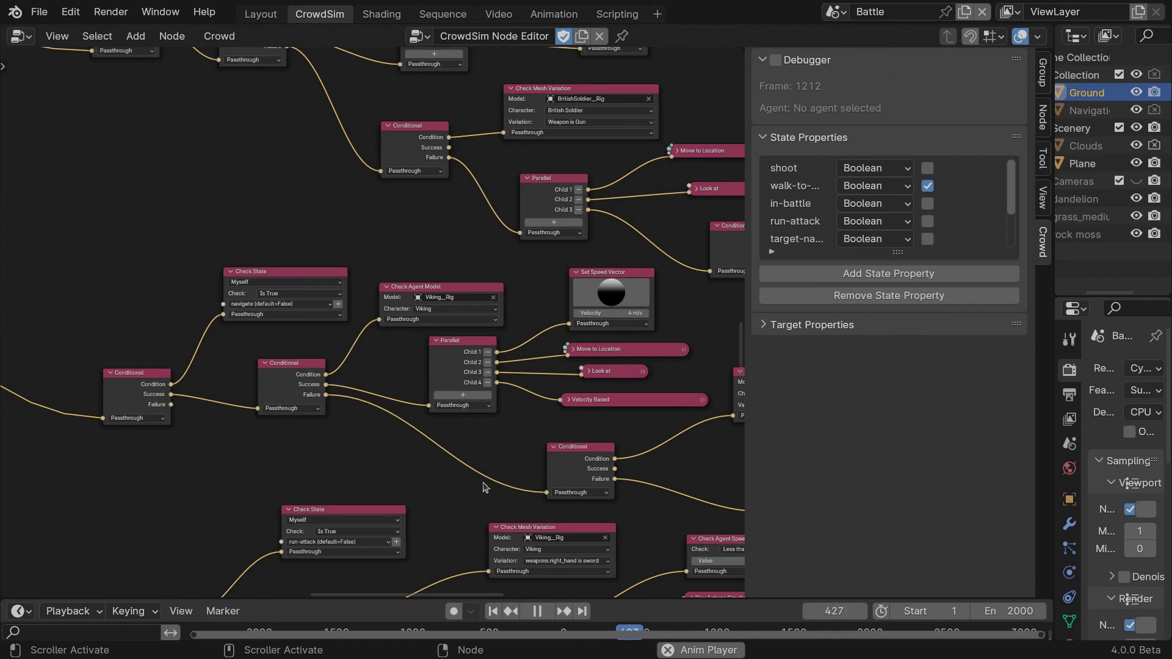
pyautogui.moveTo(463, 489); pyautogui.dragTo(335, 459, button='middle')
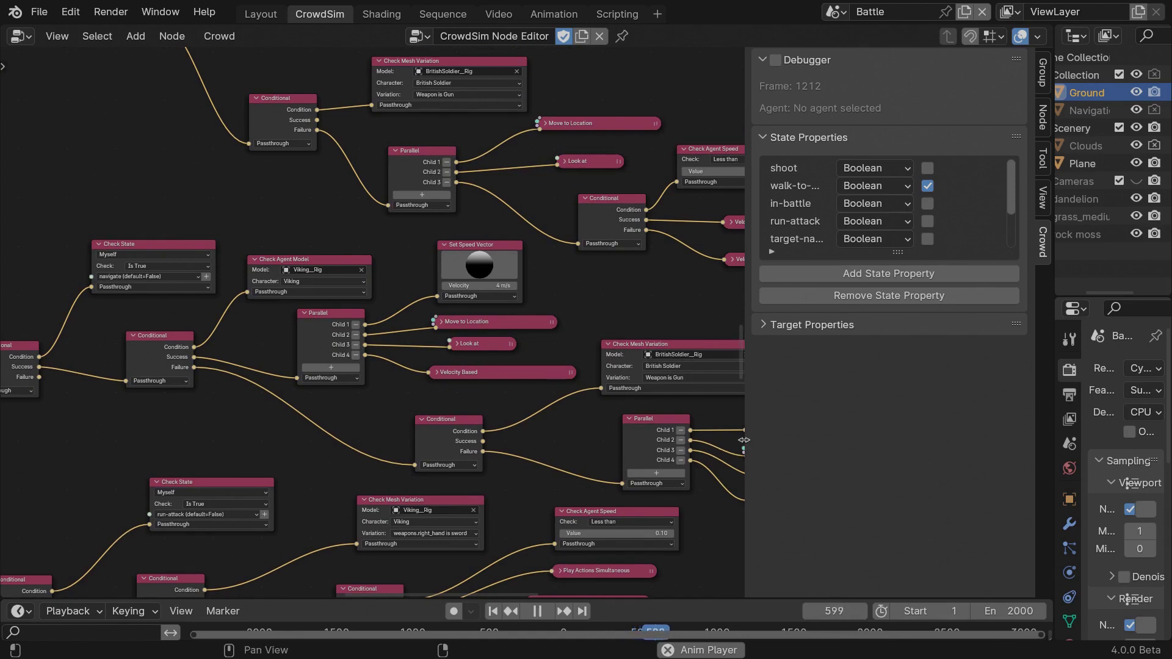
# Step: Narrow the Debugger sidebar and frame the run-attack and strength-check nodes
pyautogui.moveTo(745, 441); pyautogui.dragTo(924, 454)
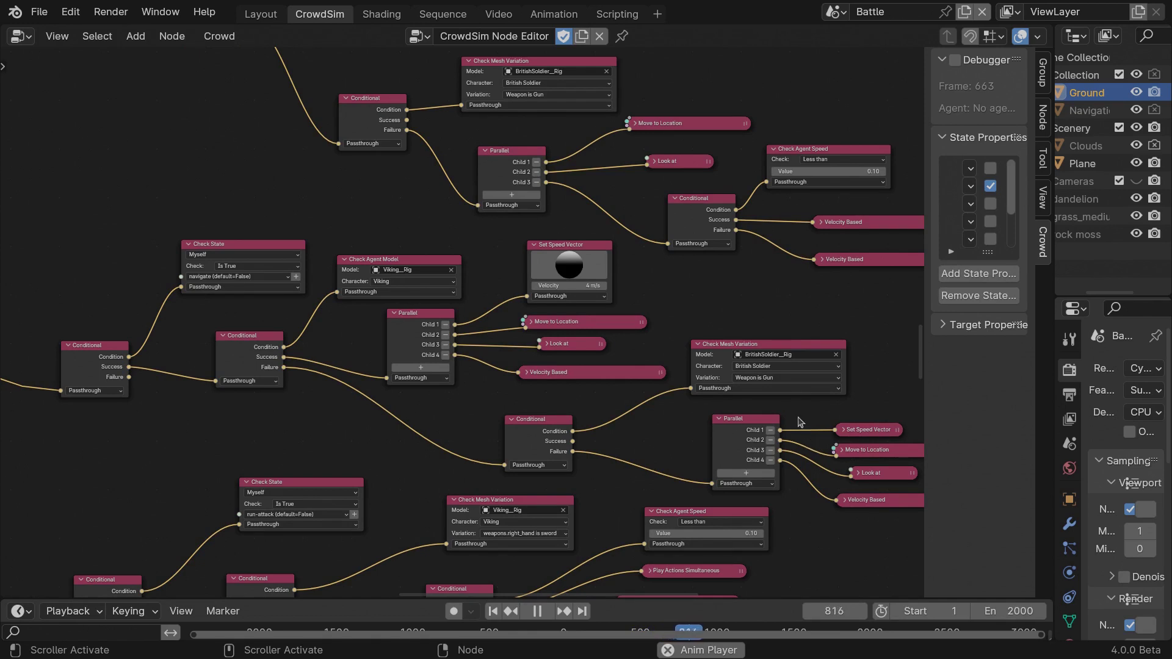
pyautogui.moveTo(223, 159); pyautogui.dragTo(280, 56, button='middle')
pyautogui.moveTo(161, 169); pyautogui.dragTo(79, 313, button='middle')
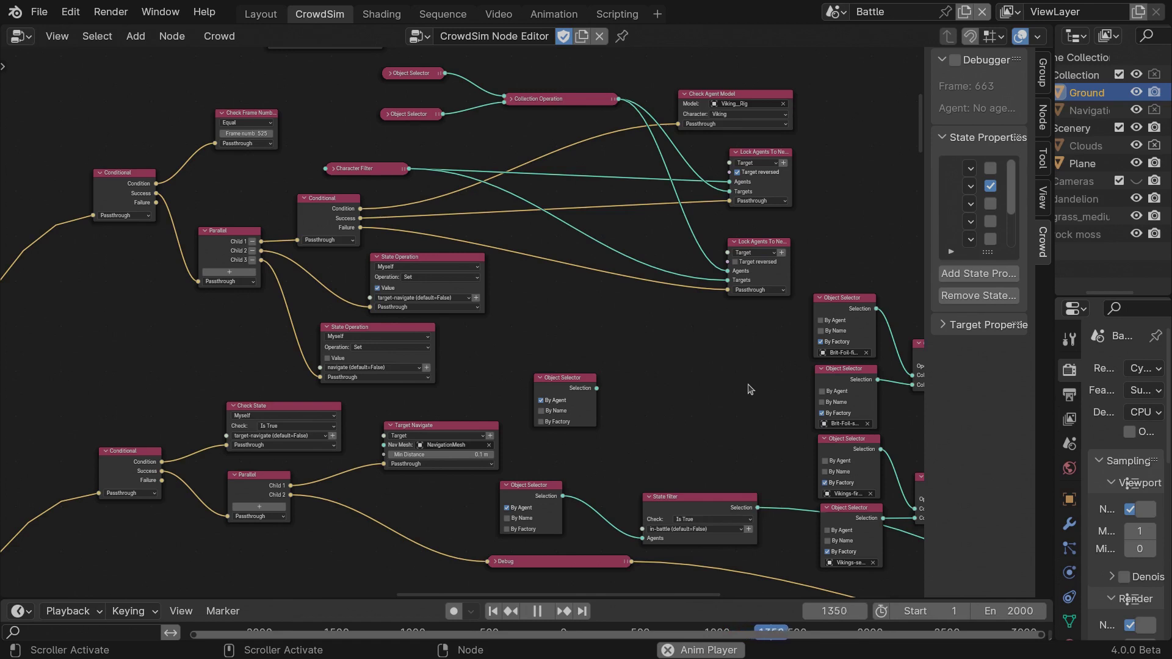
pyautogui.moveTo(748, 385); pyautogui.dragTo(125, 218, button='middle')
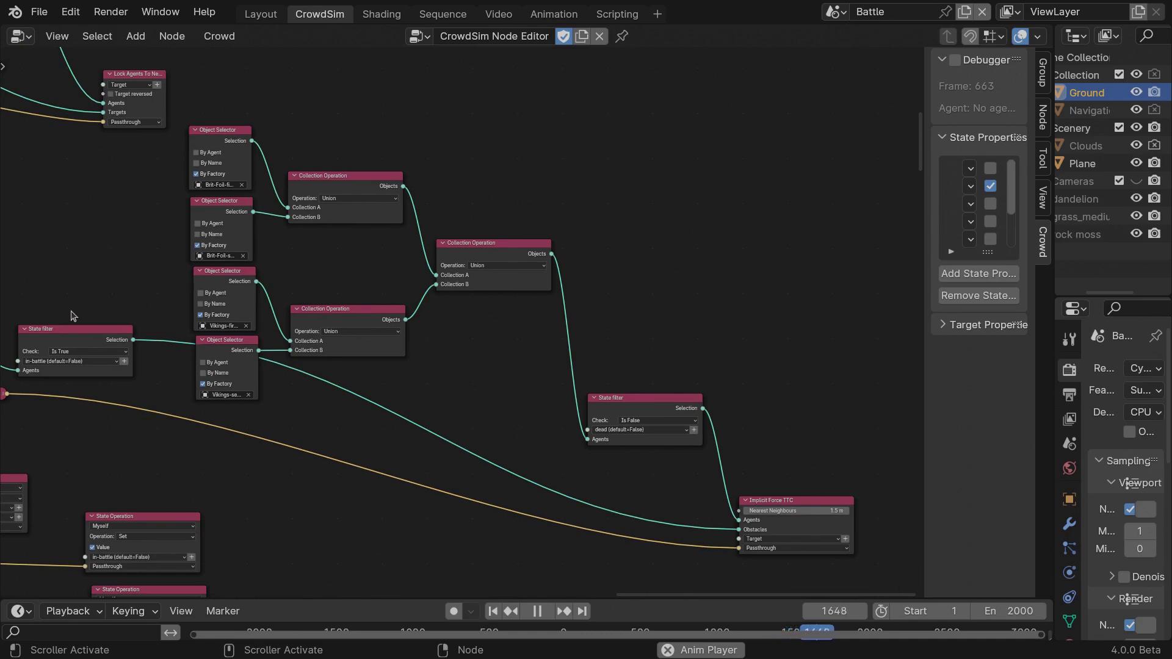
pyautogui.moveTo(80, 311); pyautogui.dragTo(685, 490, button='middle')
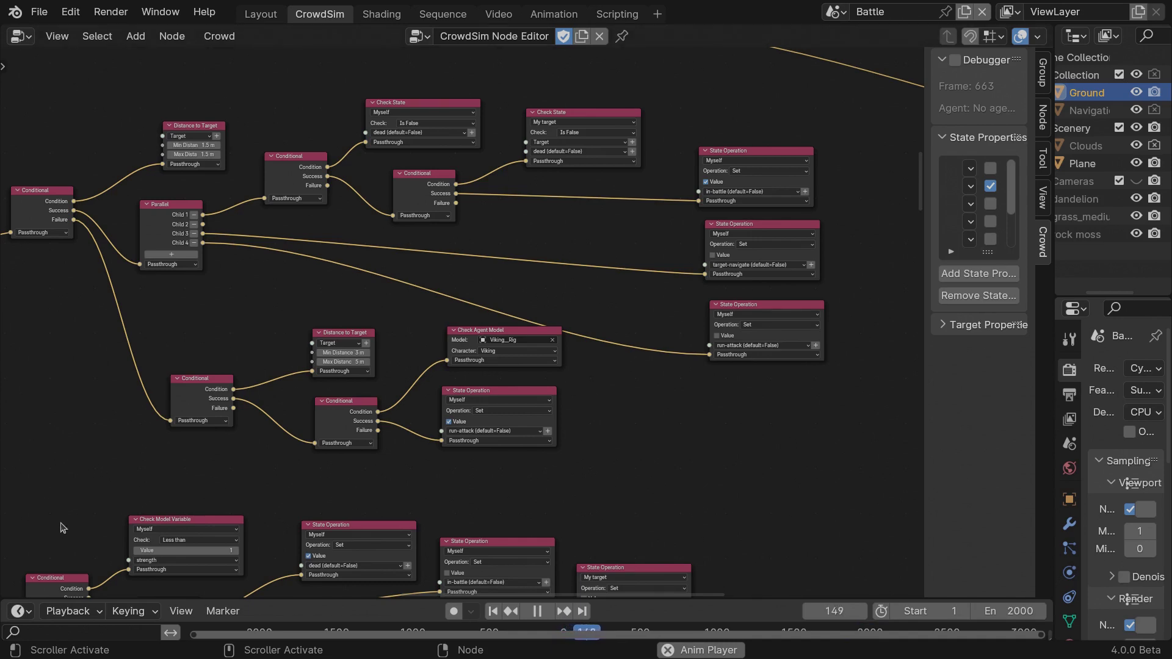
pyautogui.moveTo(61, 528); pyautogui.dragTo(191, 110, button='middle')
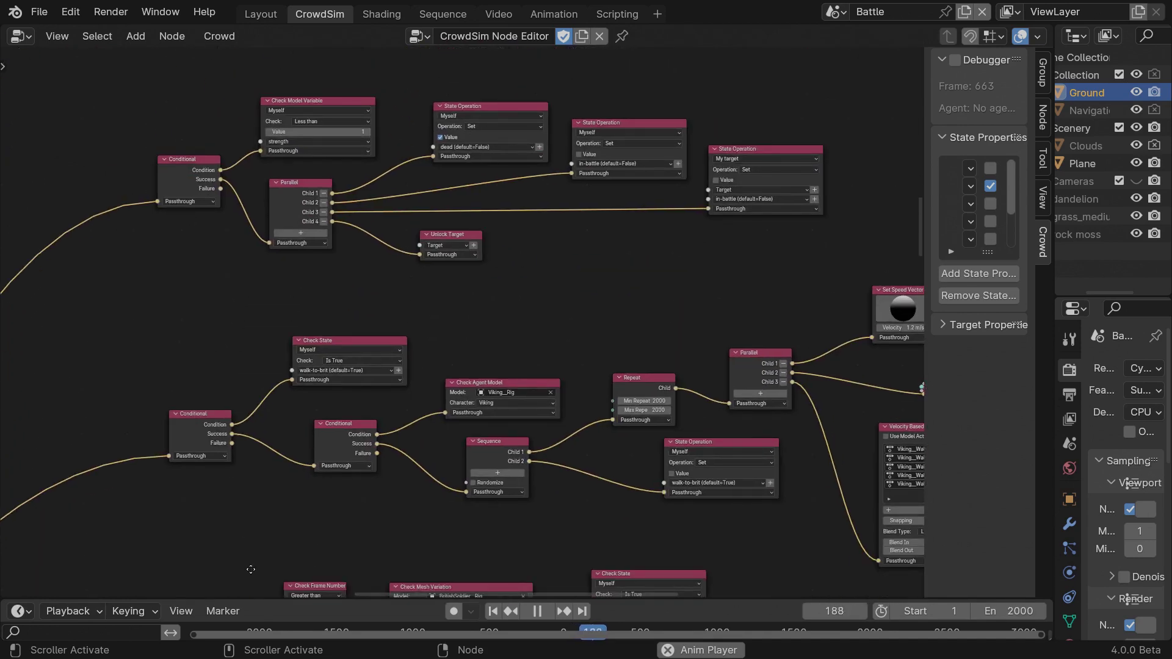
pyautogui.moveTo(250, 569); pyautogui.dragTo(143, 232, button='middle')
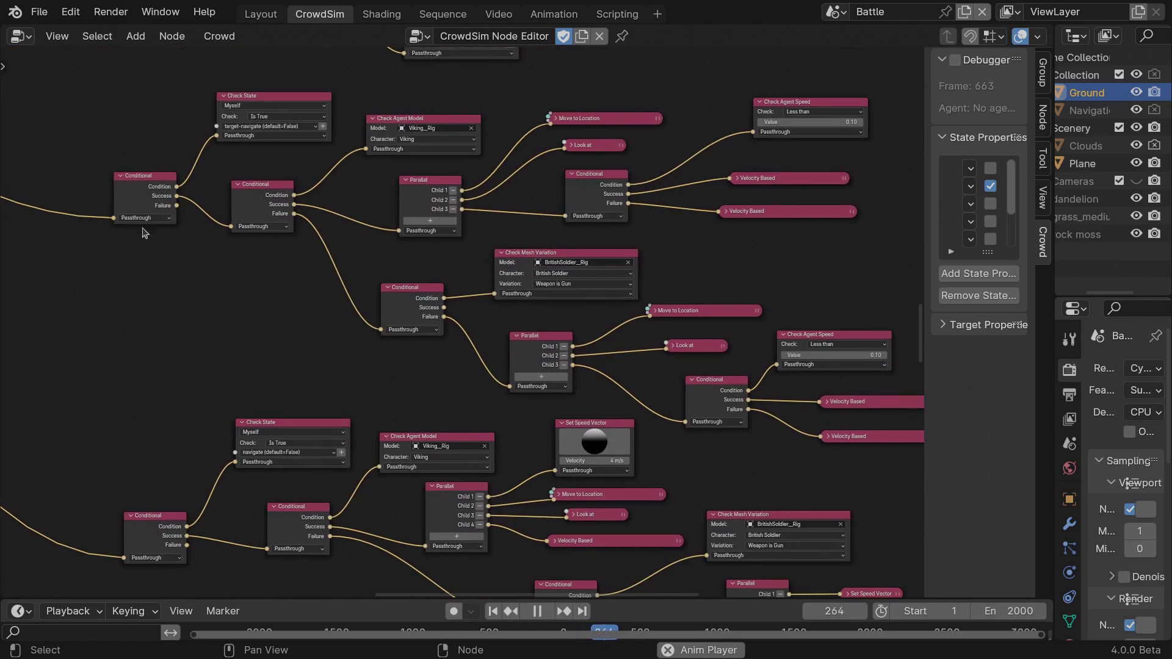
pyautogui.moveTo(112, 427); pyautogui.dragTo(107, 86, button='middle')
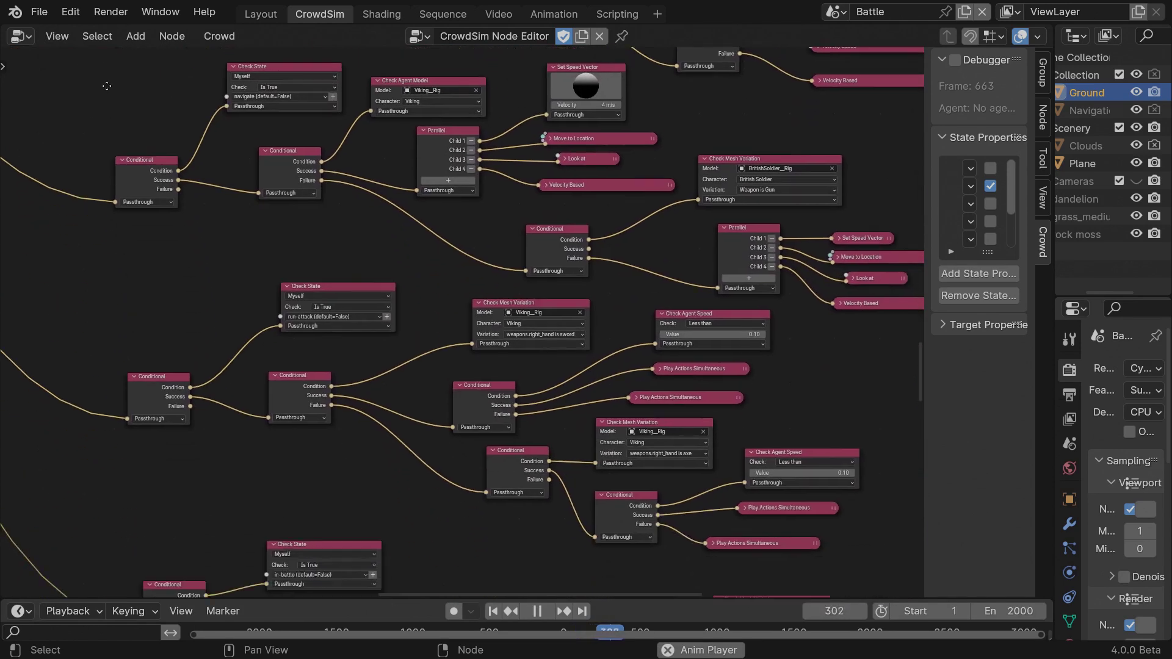
pyautogui.moveTo(175, 522); pyautogui.dragTo(30, 588, button='middle')
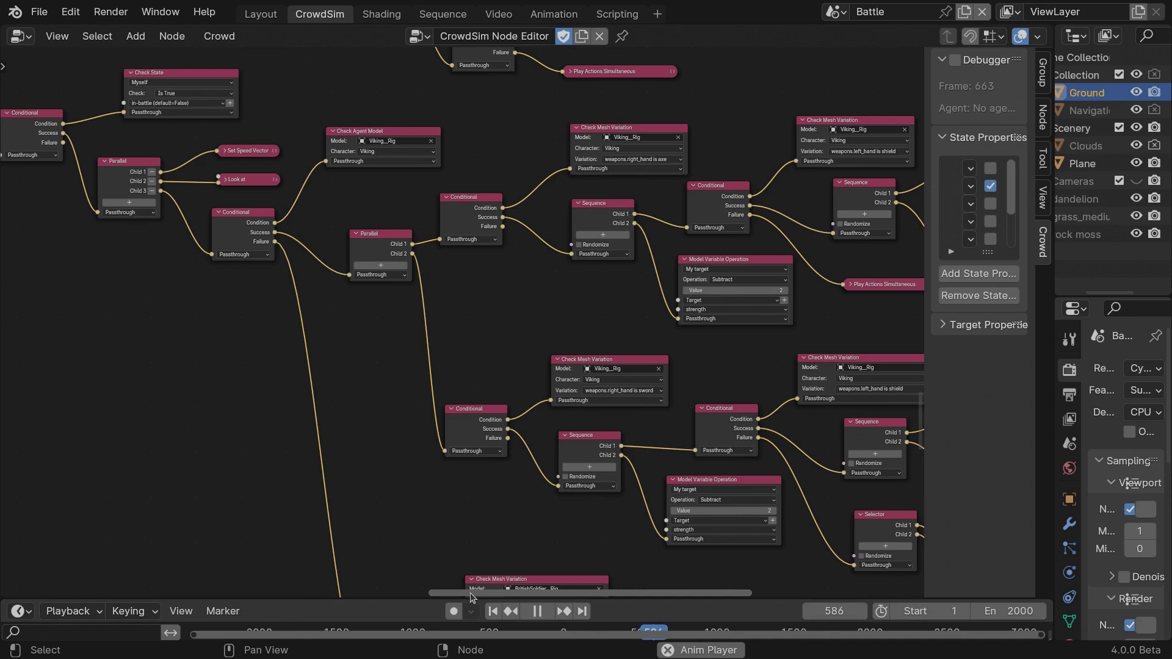
pyautogui.moveTo(471, 597); pyautogui.dragTo(469, 597, button='middle')
pyautogui.moveTo(471, 597); pyautogui.dragTo(600, 607)
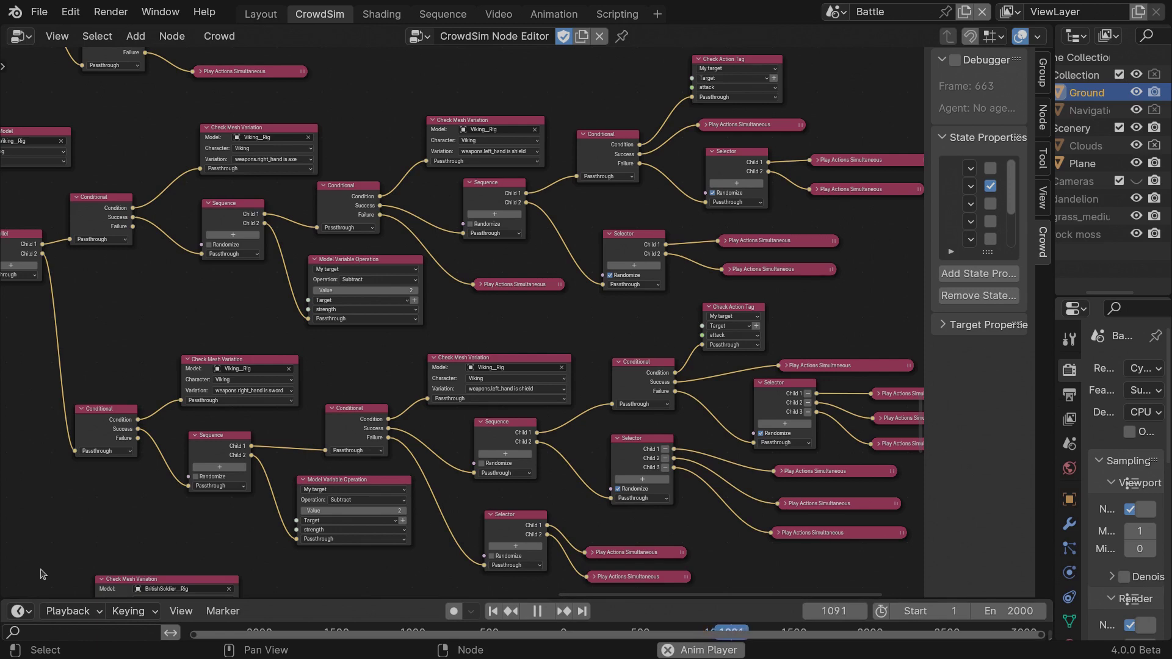
pyautogui.moveTo(39, 577); pyautogui.dragTo(354, 559, button='middle')
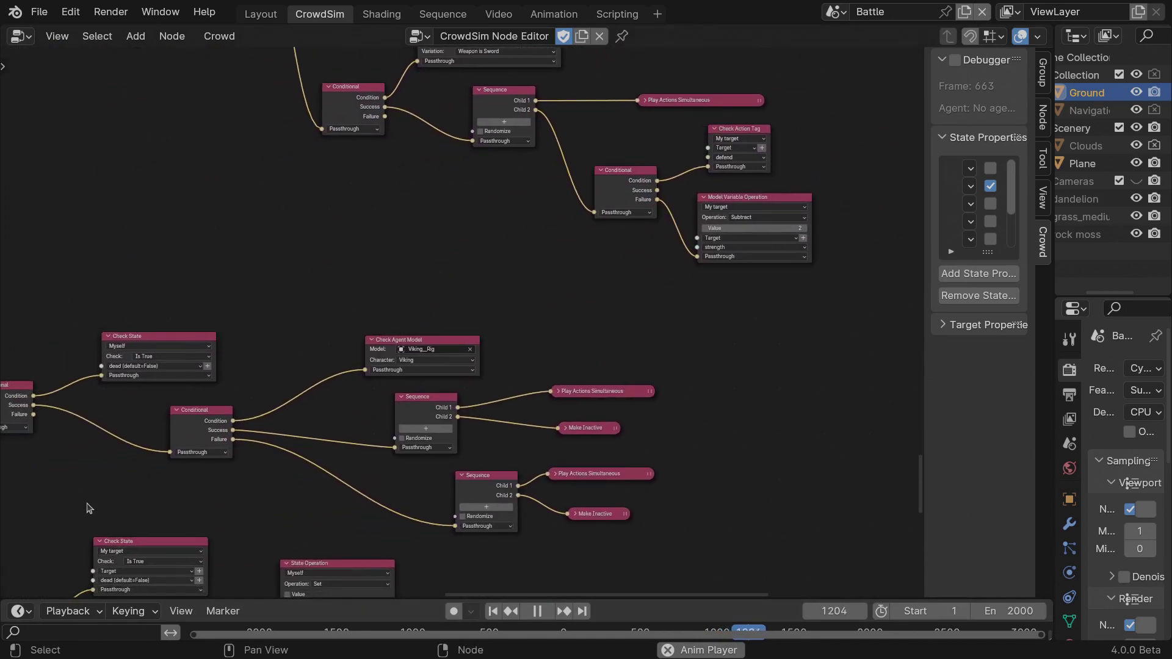
pyautogui.moveTo(83, 525); pyautogui.dragTo(266, 329, button='middle')
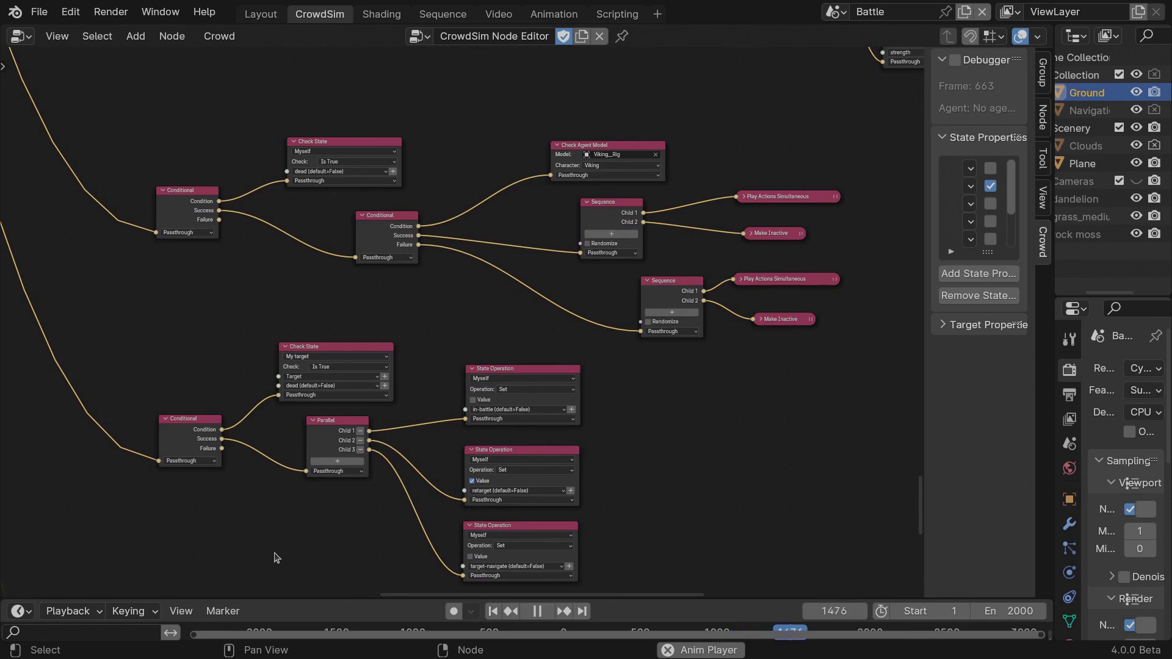
pyautogui.moveTo(274, 557); pyautogui.dragTo(135, 76, button='middle')
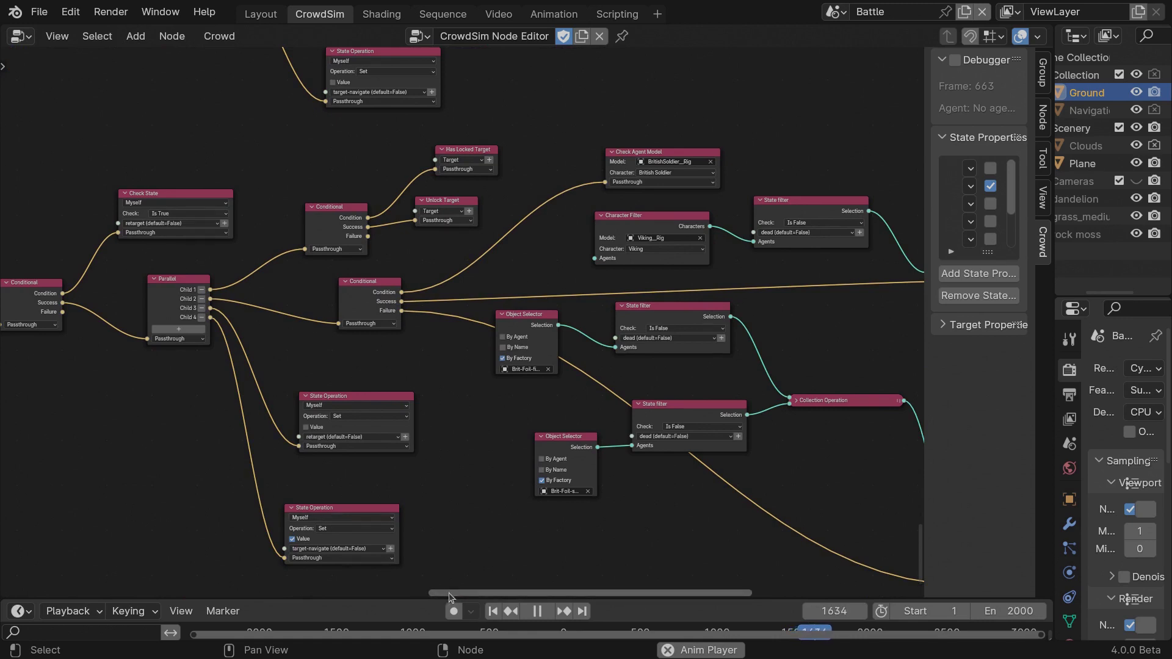
pyautogui.moveTo(452, 591); pyautogui.dragTo(496, 590)
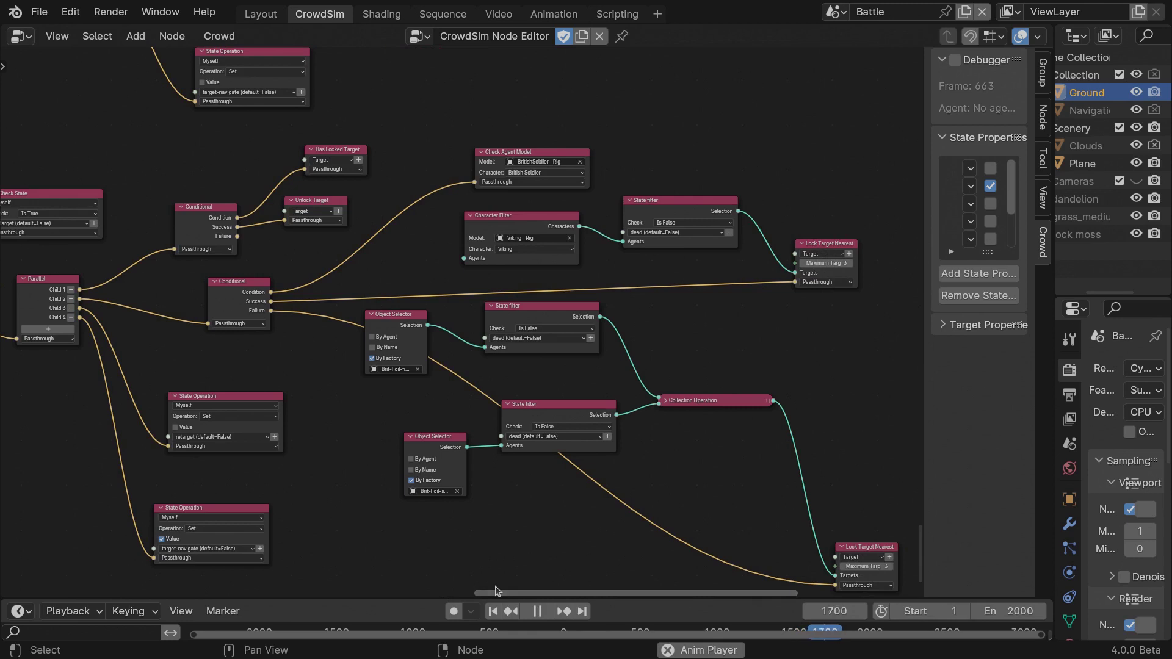